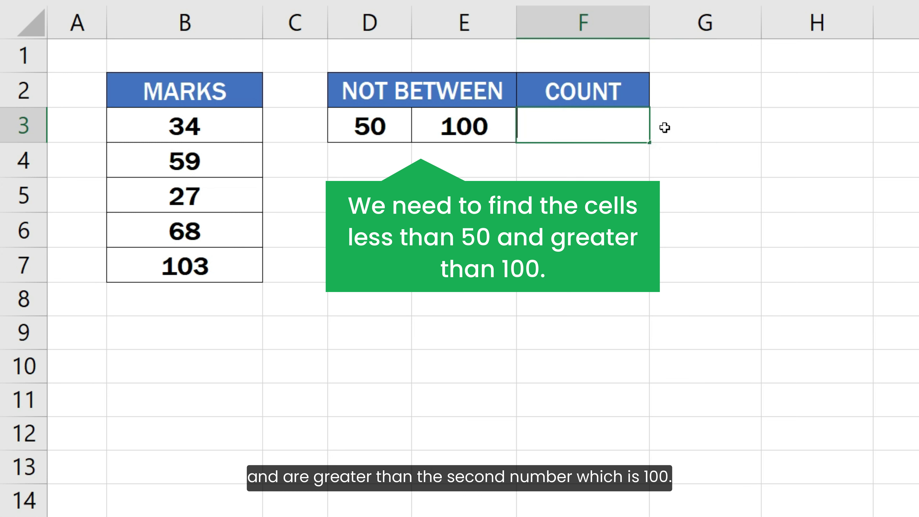
# - In F3, begin a formula with COUNTIF over B3:B7 using the criterion "<" & D3
pyautogui.write('=COUNTI')
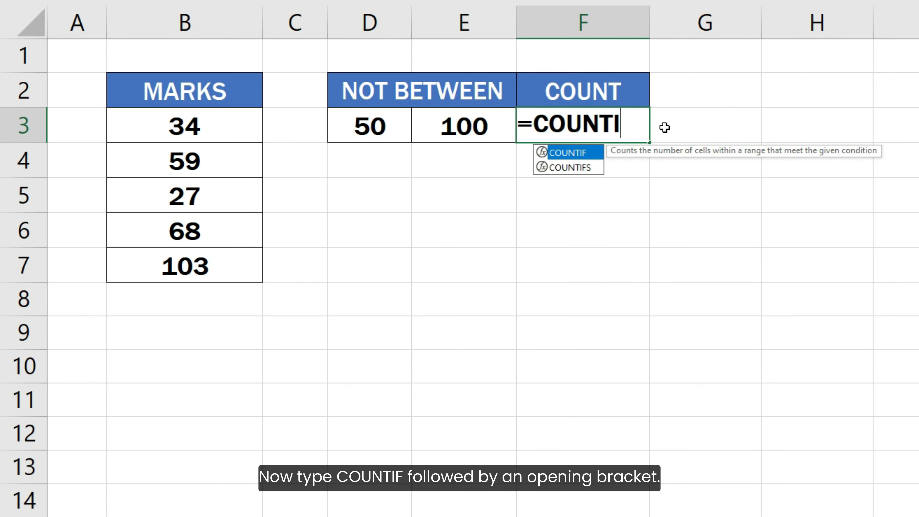
pyautogui.write('F(')
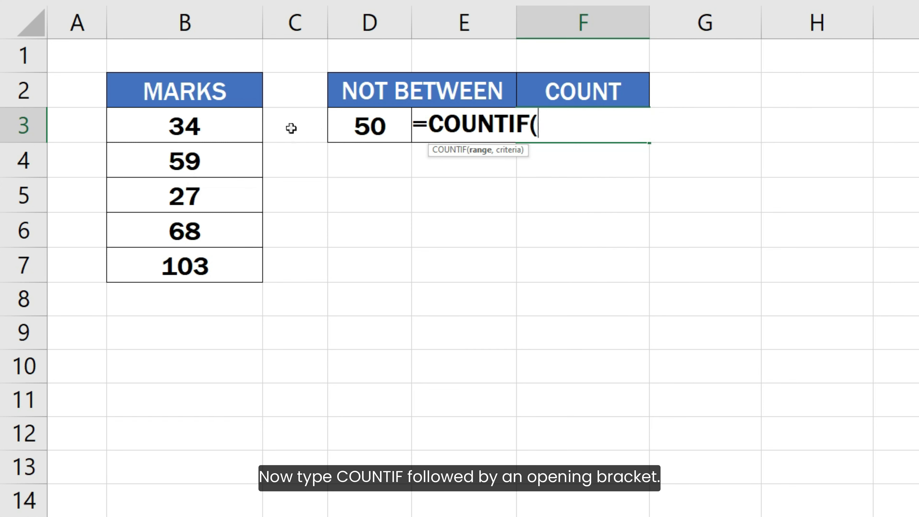
pyautogui.moveTo(243, 126); pyautogui.dragTo(243, 260)
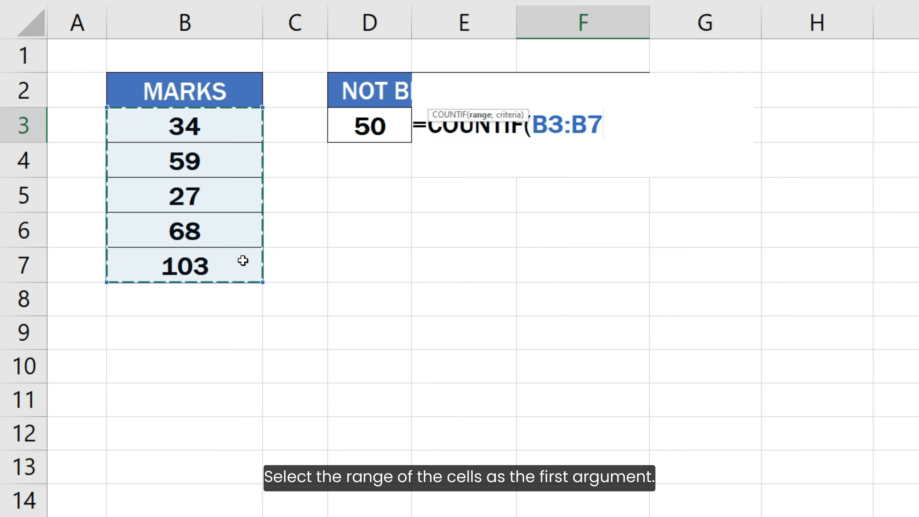
pyautogui.write(', ')
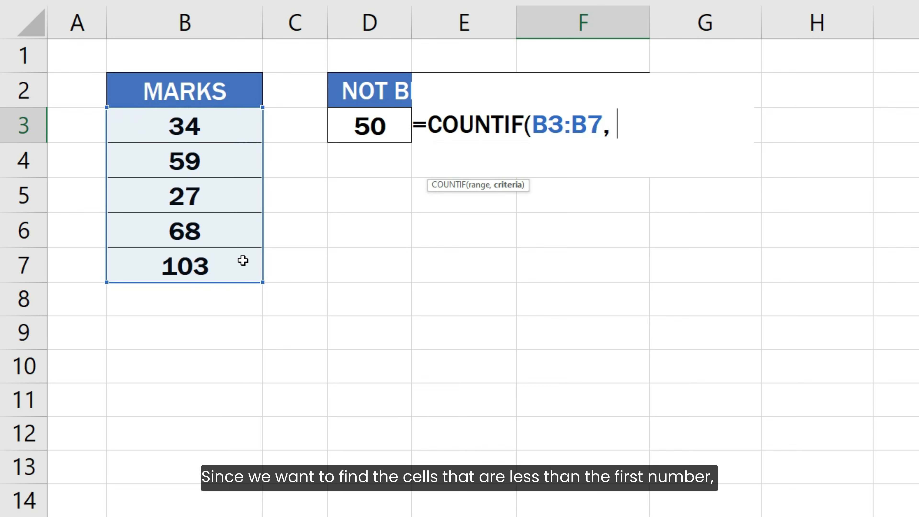
pyautogui.write('"<"')
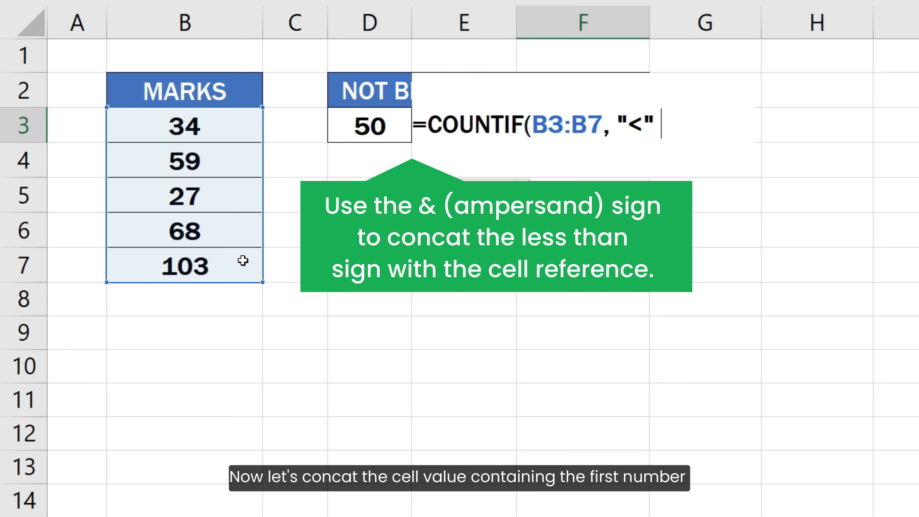
pyautogui.write('&')
pyautogui.click(353, 126)
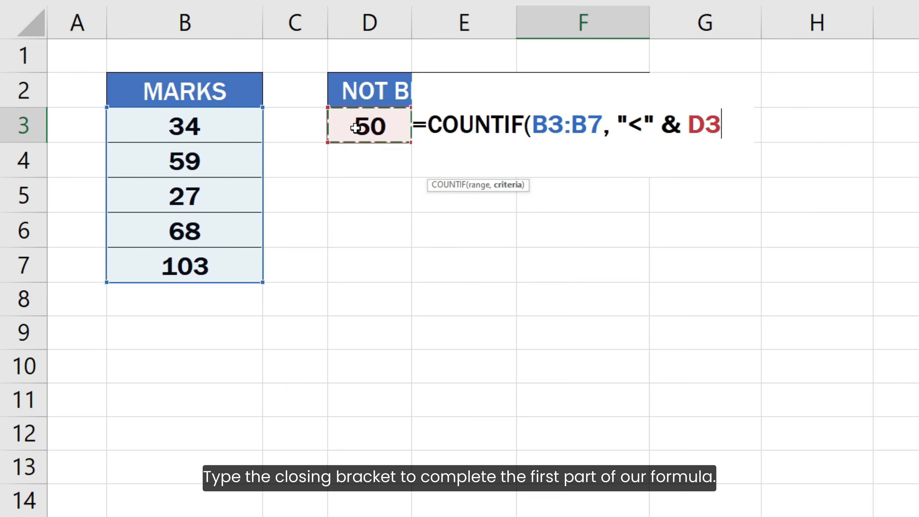
pyautogui.write(')')
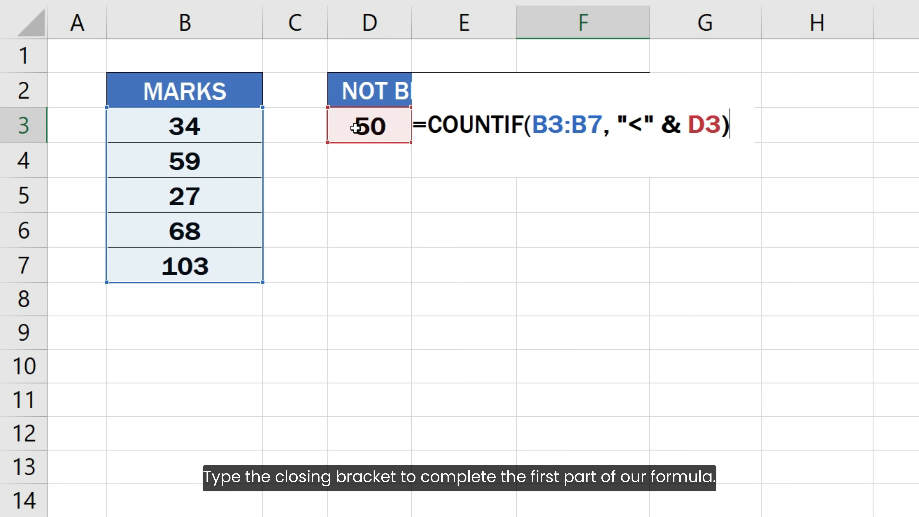
# - Add a second COUNTIF over B3:B7 with the criterion ">" & E3 to the F3 formula and commit it
pyautogui.write(' +')
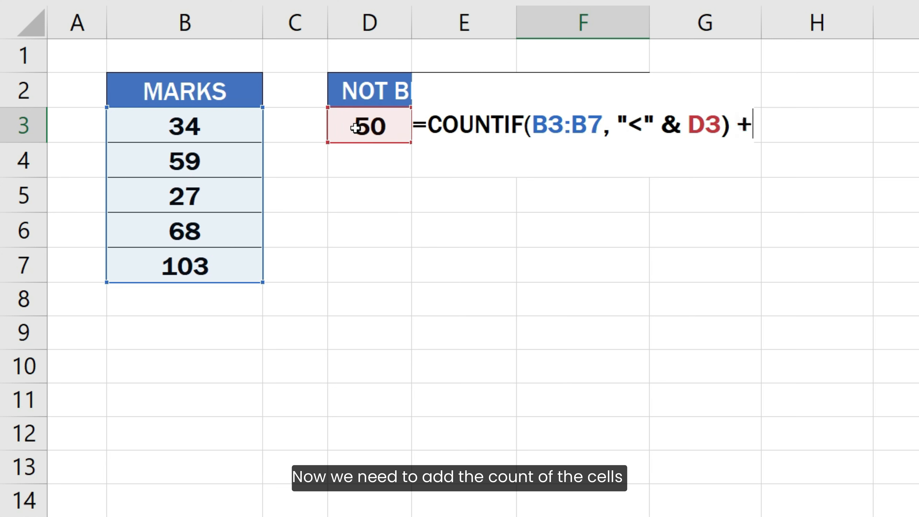
pyautogui.write(' COUNTIF(')
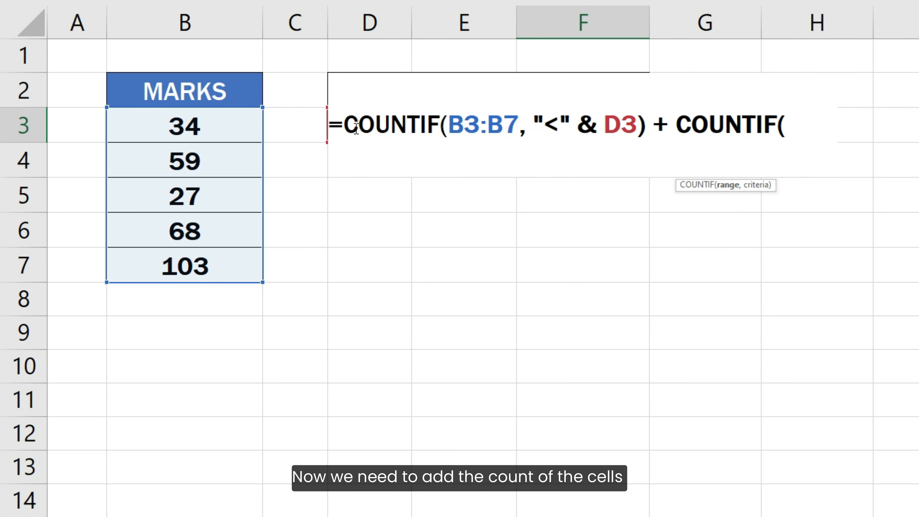
pyautogui.click(230, 127)
pyautogui.moveTo(231, 146); pyautogui.dragTo(232, 260)
pyautogui.write(', "')
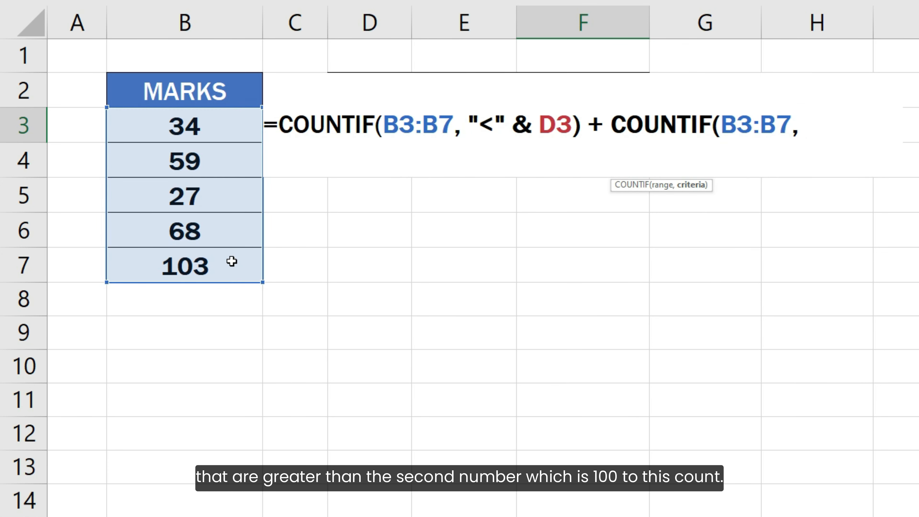
pyautogui.write('>" & E3)')
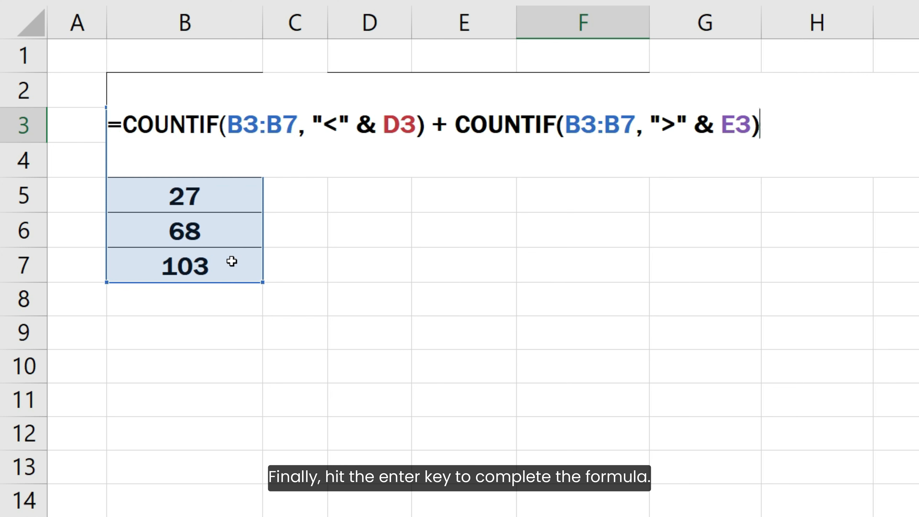
pyautogui.press('Return')
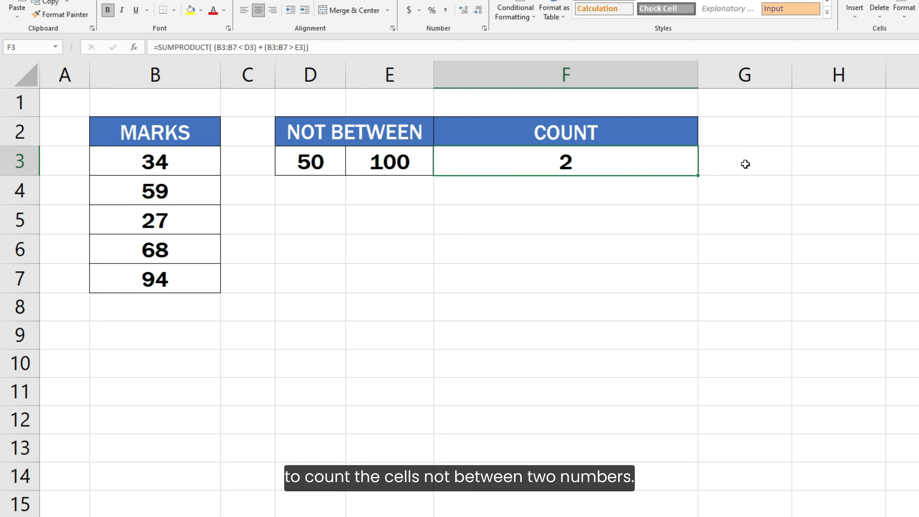
# - Evaluate the B3:B7 < D3 condition inside F3's SUMPRODUCT formula, and restore the original expression
pyautogui.press('F2')
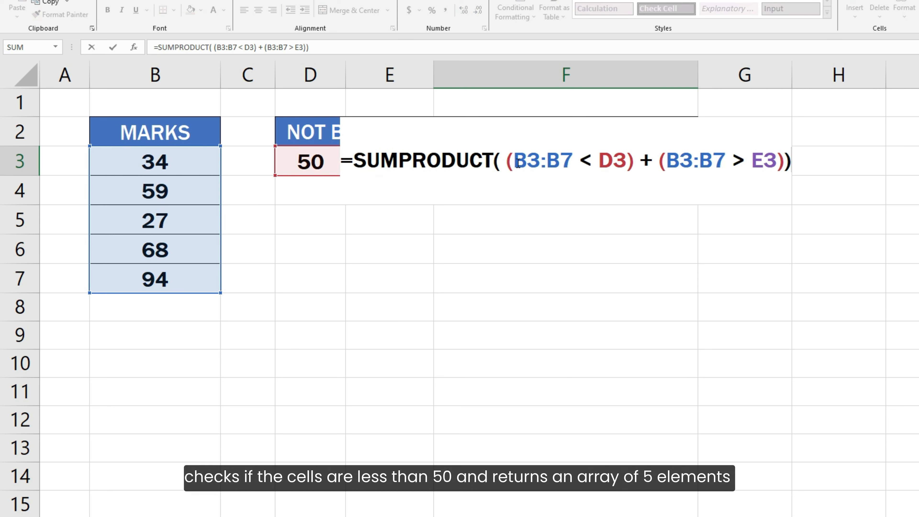
pyautogui.moveTo(512, 165); pyautogui.dragTo(628, 166)
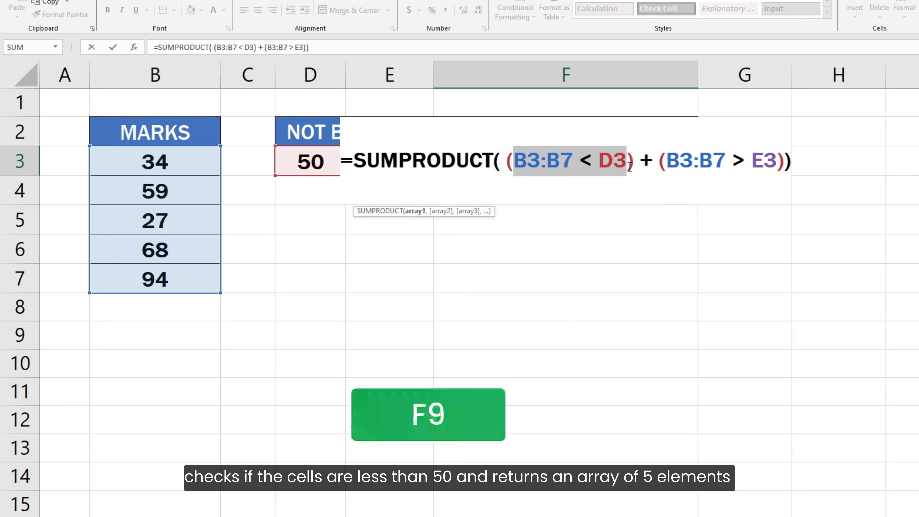
pyautogui.press('F9')
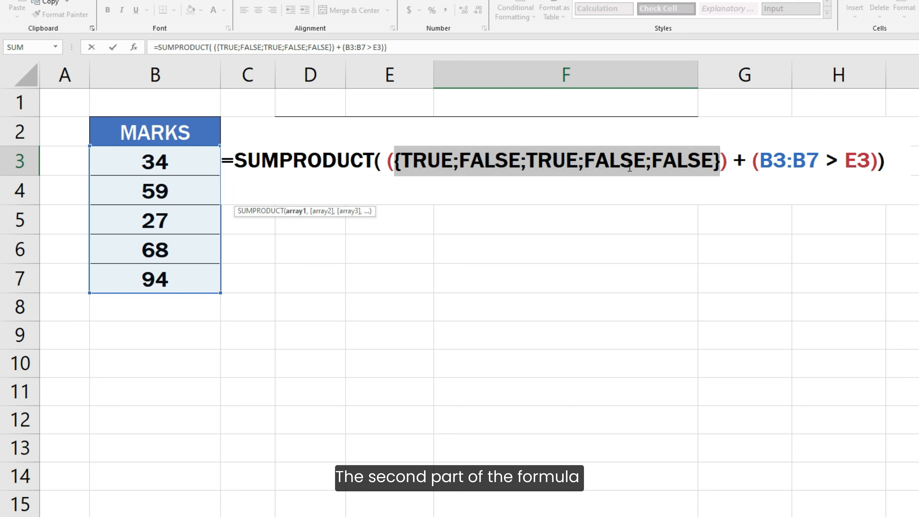
pyautogui.hotkey('ctrl', 'z')
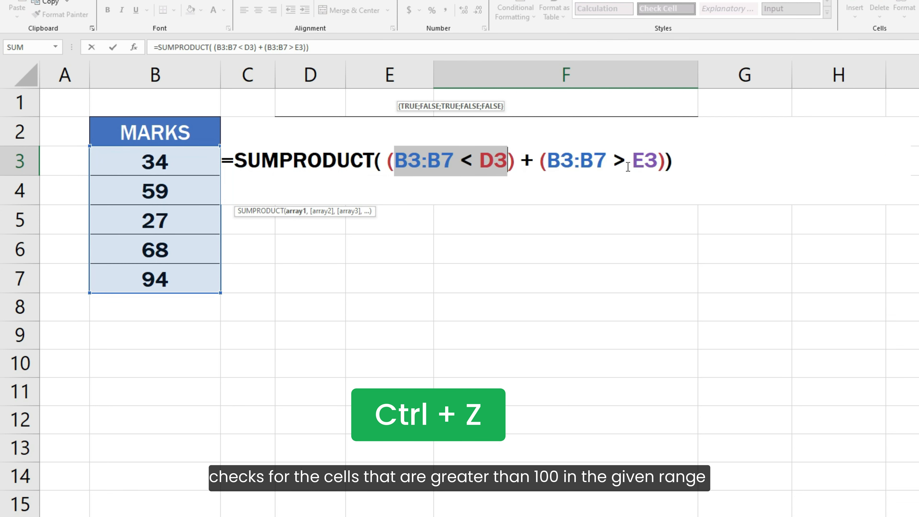
# - Evaluate the B3:B7 > E3 condition inside the SUMPRODUCT formula, and restore the original expression
pyautogui.moveTo(547, 161); pyautogui.dragTo(657, 161)
pyautogui.press('F9')
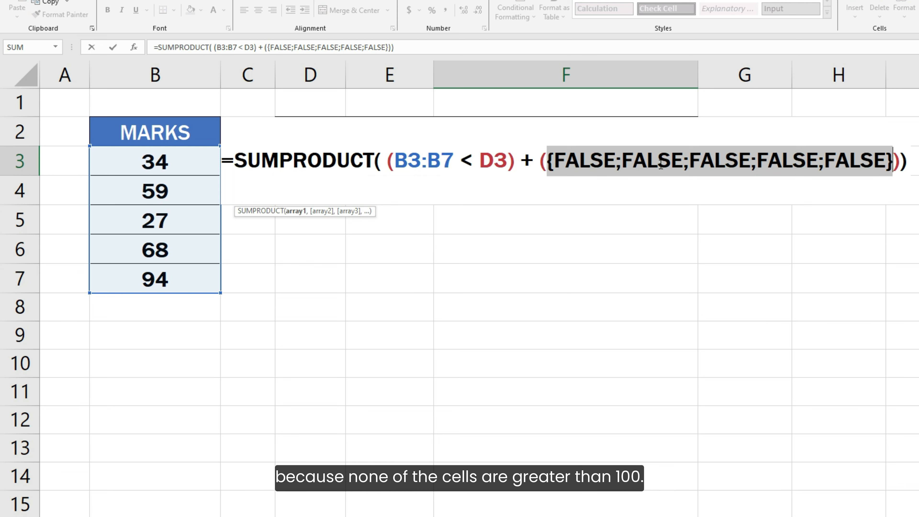
pyautogui.hotkey('ctrl', 'z')
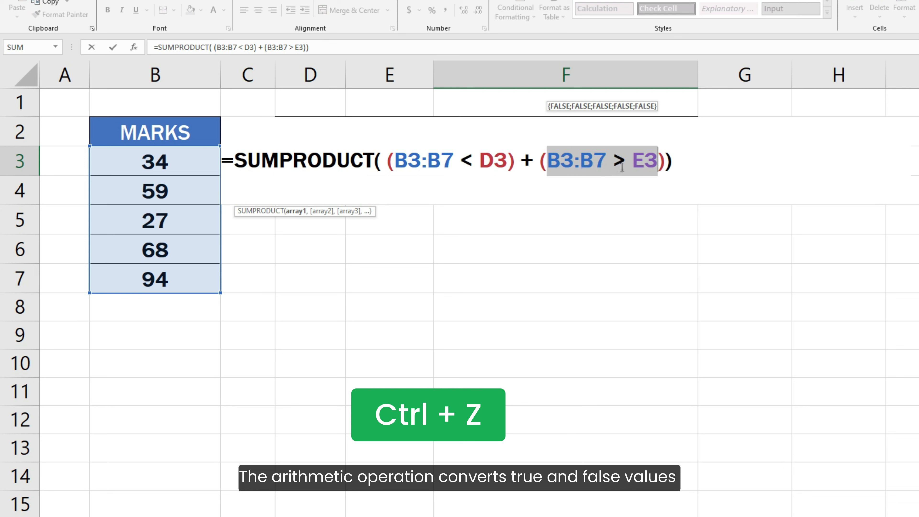
pyautogui.click(678, 159)
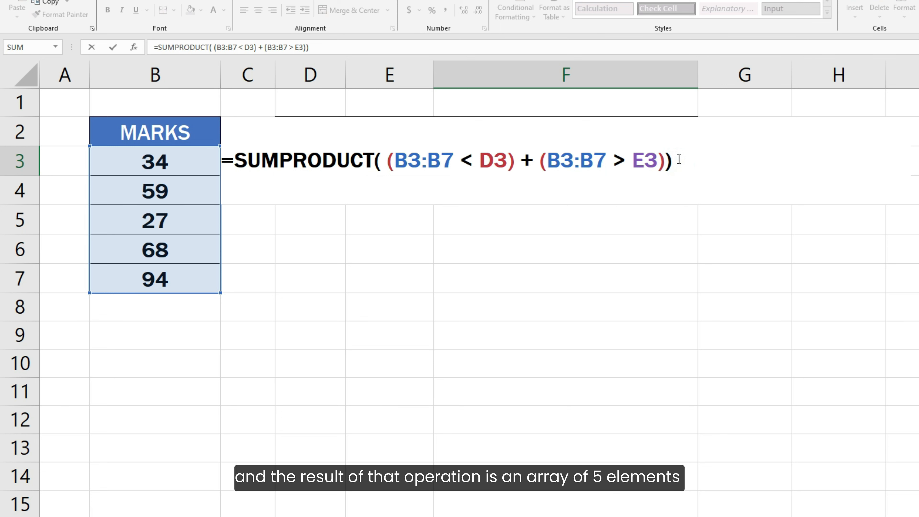
# - Evaluate the sum of both conditions in the SUMPRODUCT formula, restore the expression and leave the cell
pyautogui.moveTo(385, 160); pyautogui.dragTo(664, 163)
pyautogui.press('F9')
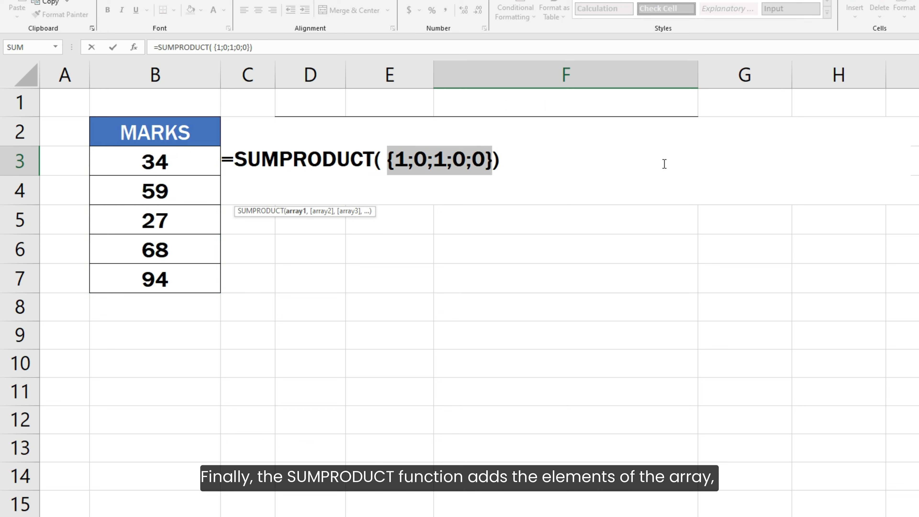
pyautogui.hotkey('ctrl', 'z')
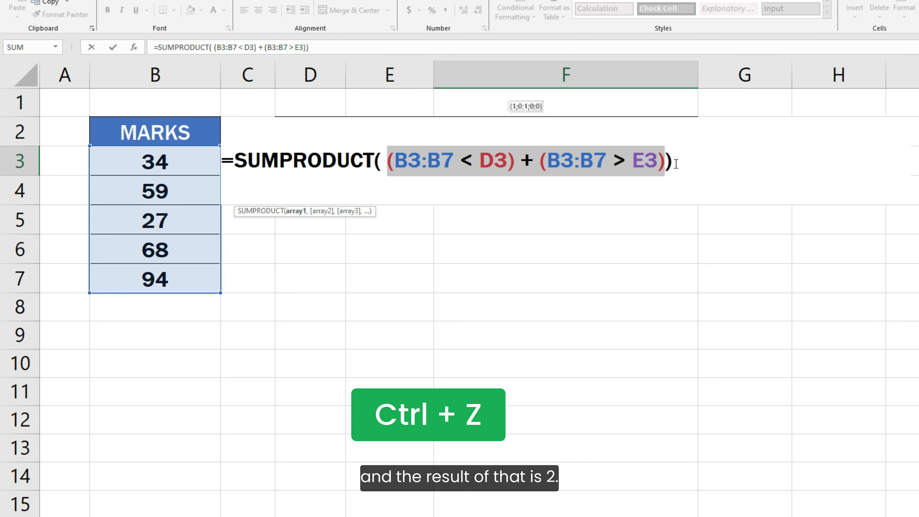
pyautogui.click(675, 163)
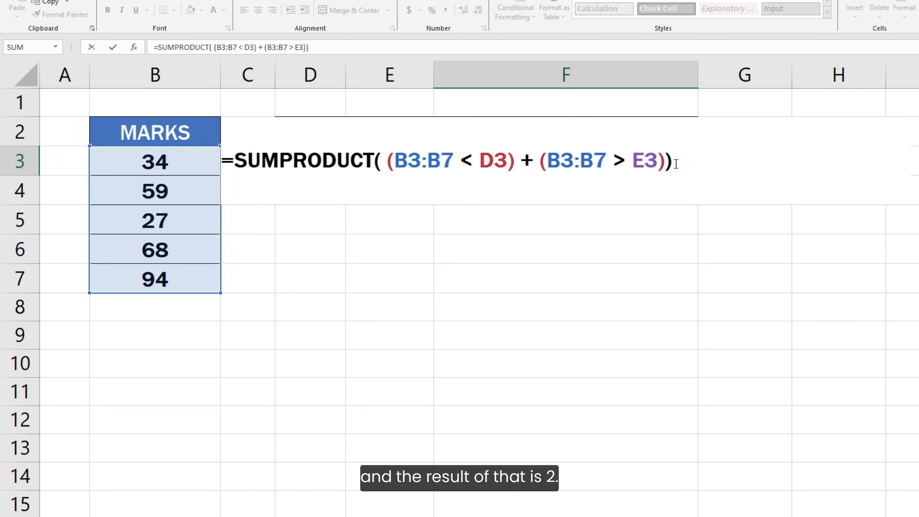
pyautogui.press('Return')
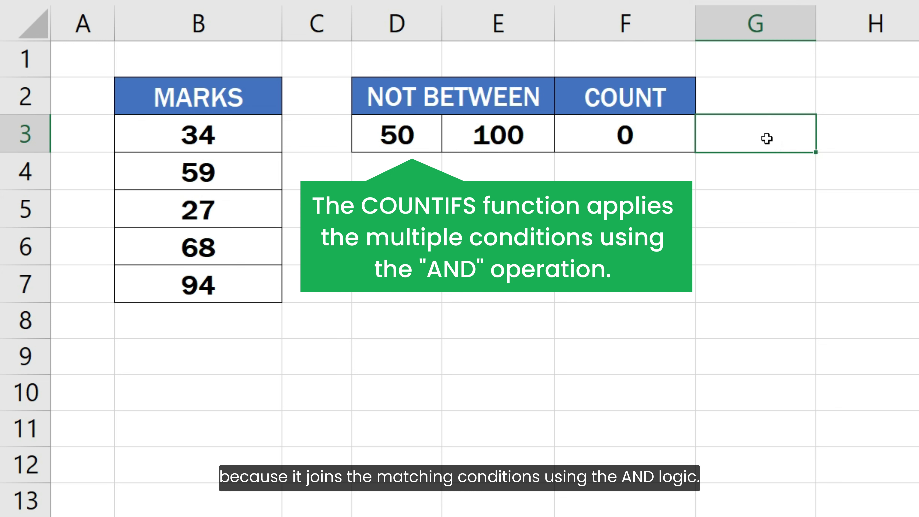
# - Examine the COUNTIFS formula in F3 and close it without changes
pyautogui.press('Left')
pyautogui.press('F2')
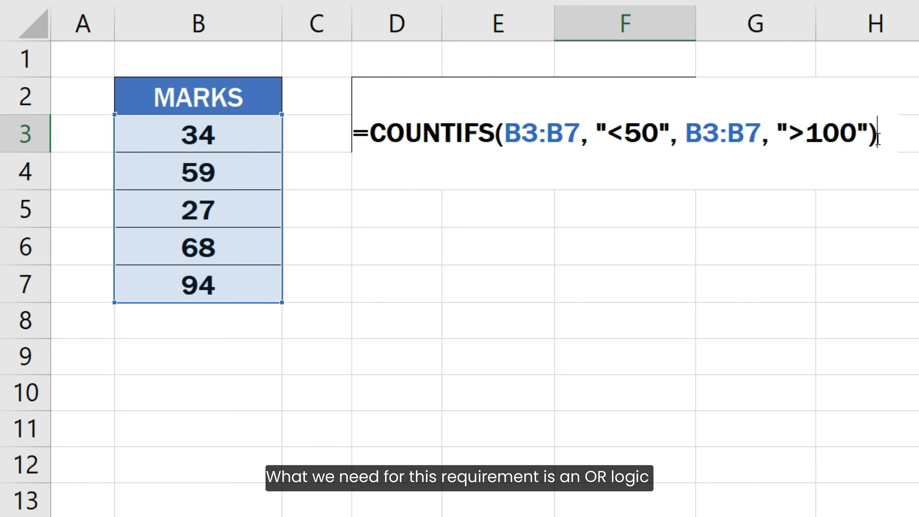
pyautogui.press('Return')
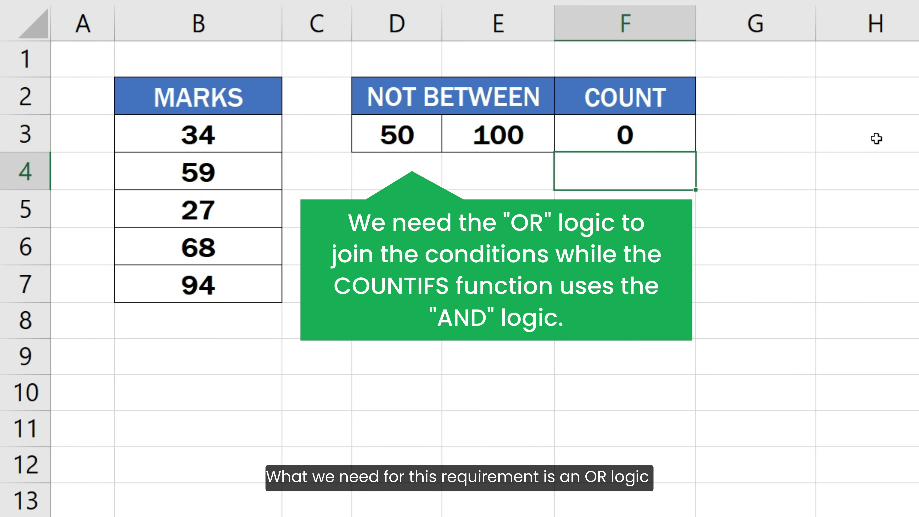